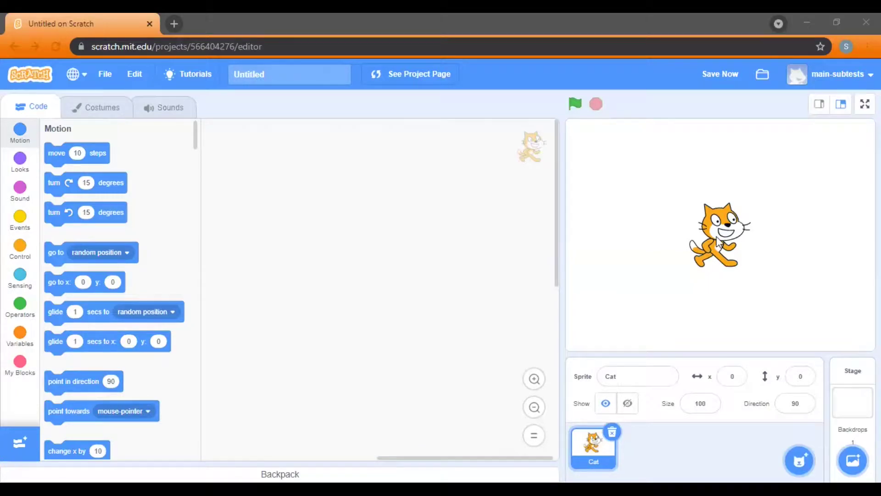
- Drag the Cat sprite to x -184, y -64 on the stage
{"action": "mouse_move", "coordinate": [720, 243]}
{"action": "left_mouse_down"}
{"action": "mouse_move", "coordinate": [856, 283]}
{"action": "mouse_move", "coordinate": [604, 283]}
{"action": "left_mouse_up"}
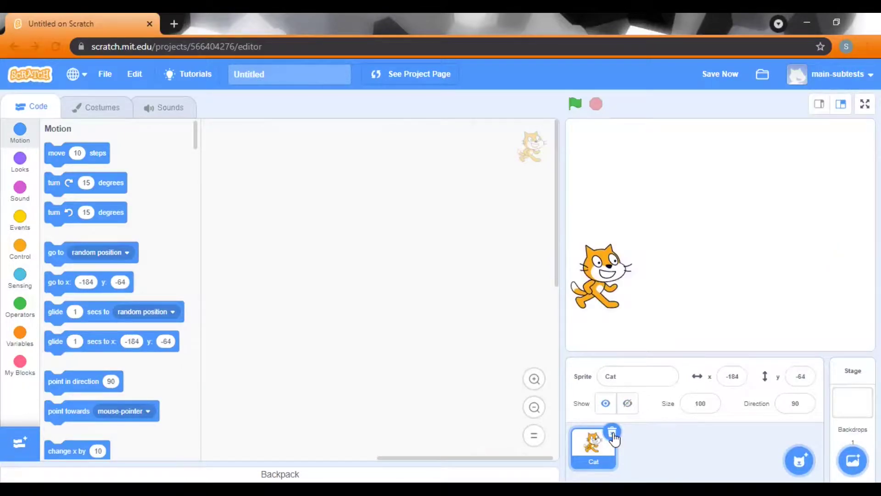
- Delete the Cat, add Bear-walking from Animals, and move it to x -93, y -42
{"action": "left_click", "coordinate": [612, 434]}
{"action": "mouse_move", "coordinate": [799, 461]}
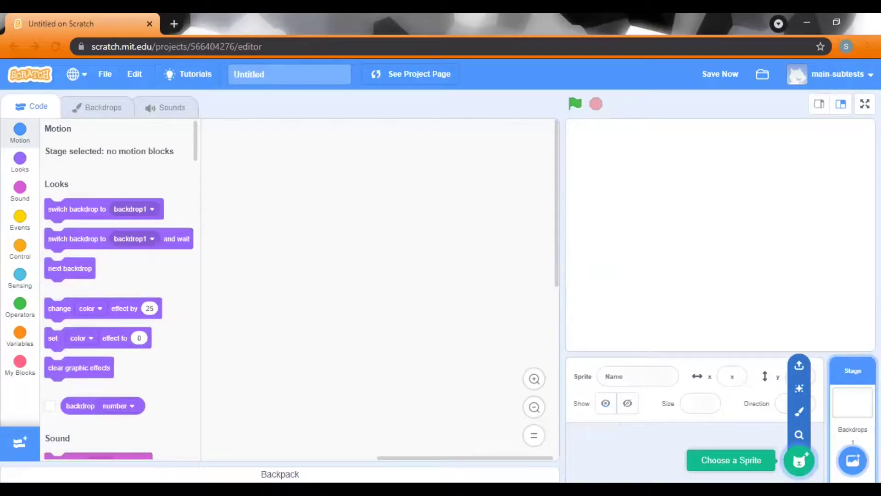
{"action": "left_click", "coordinate": [799, 460]}
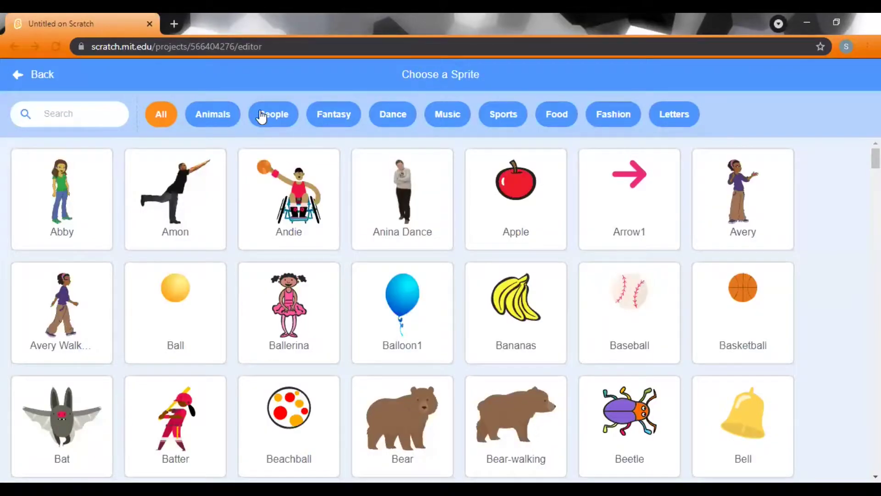
{"action": "left_click", "coordinate": [220, 121]}
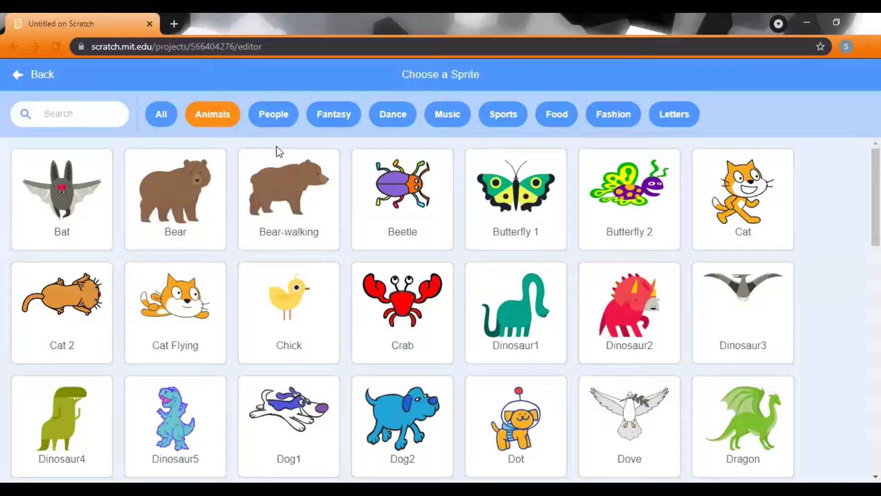
{"action": "left_click", "coordinate": [289, 189]}
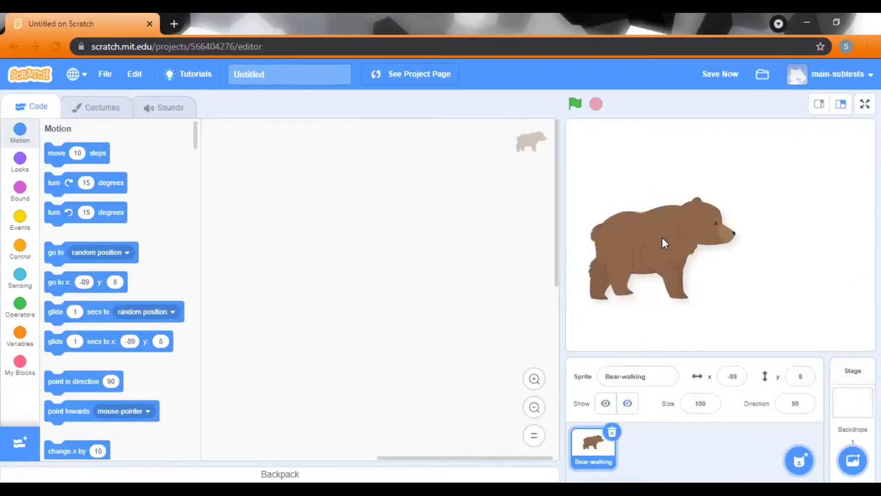
{"action": "left_click_drag", "start_coordinate": [665, 217], "coordinate": [662, 248]}
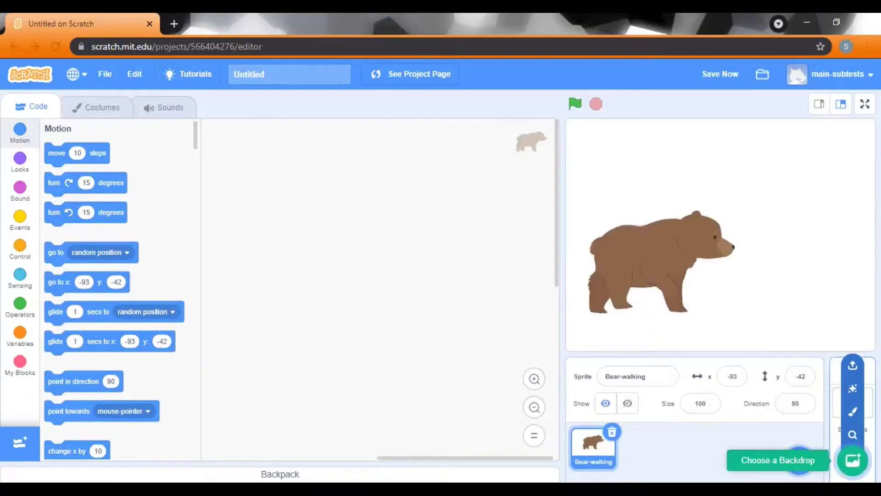
- Choose Boardwalk from the backdrop library as the stage backdrop
{"action": "left_click", "coordinate": [852, 460]}
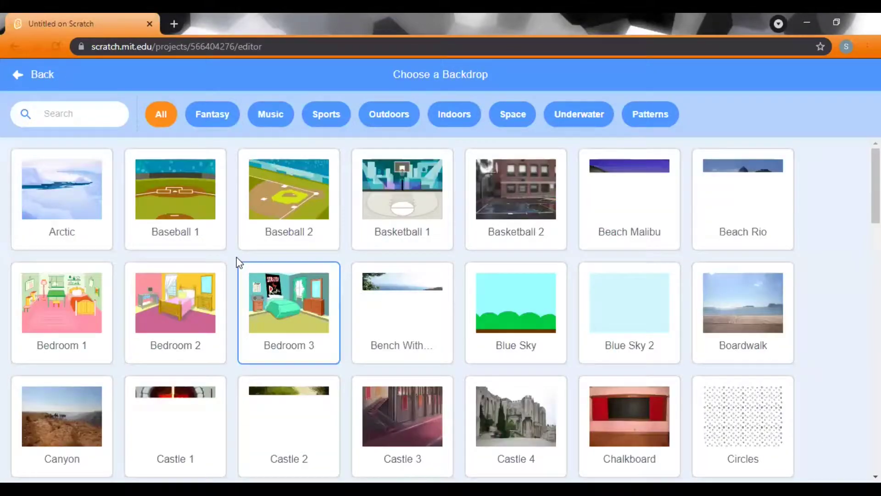
{"action": "left_click", "coordinate": [746, 309]}
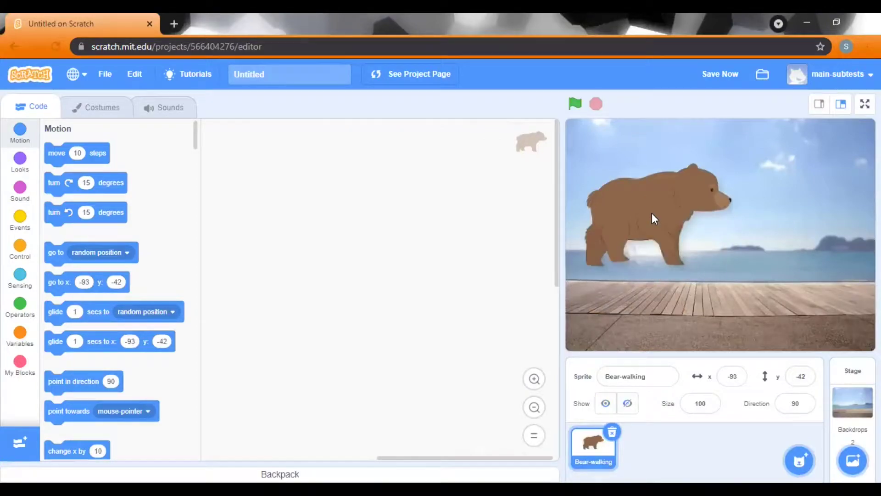
- Set the bear's size to 70 and place it at x -142, y -53
{"action": "left_click_drag", "start_coordinate": [657, 259], "coordinate": [659, 252]}
{"action": "left_click", "coordinate": [708, 403]}
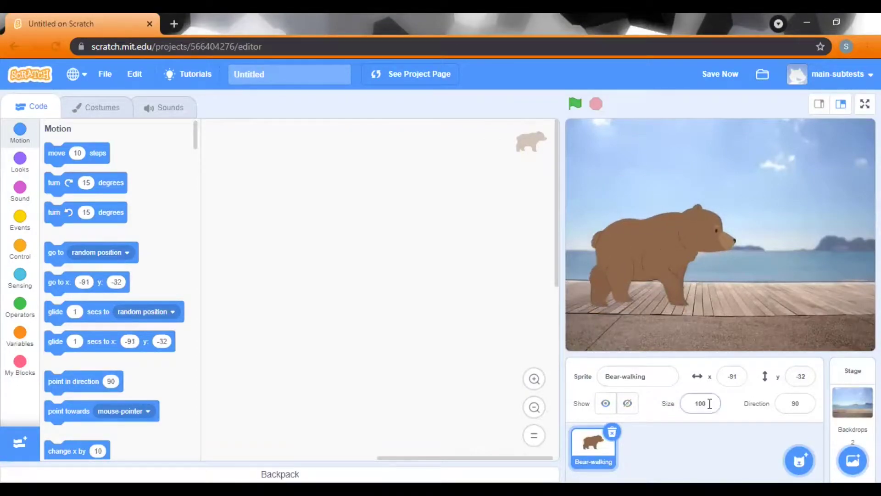
{"action": "type", "text": "7"}
{"action": "type", "text": "0"}
{"action": "key", "text": "Return"}
{"action": "left_click_drag", "start_coordinate": [627, 271], "coordinate": [623, 273]}
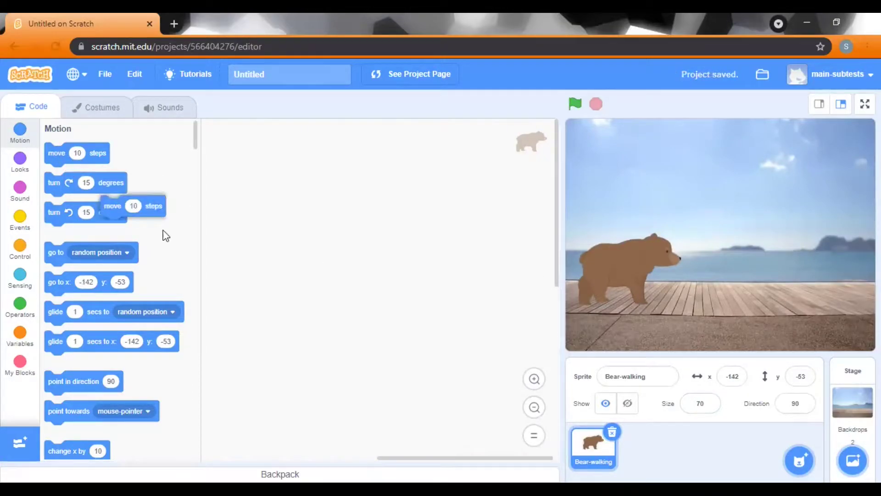
- Add a 'move 10 steps' block, test it twice, and drag the bear back left
{"action": "left_click_drag", "start_coordinate": [55, 154], "coordinate": [312, 244]}
{"action": "left_click", "coordinate": [311, 245]}
{"action": "left_click", "coordinate": [312, 244]}
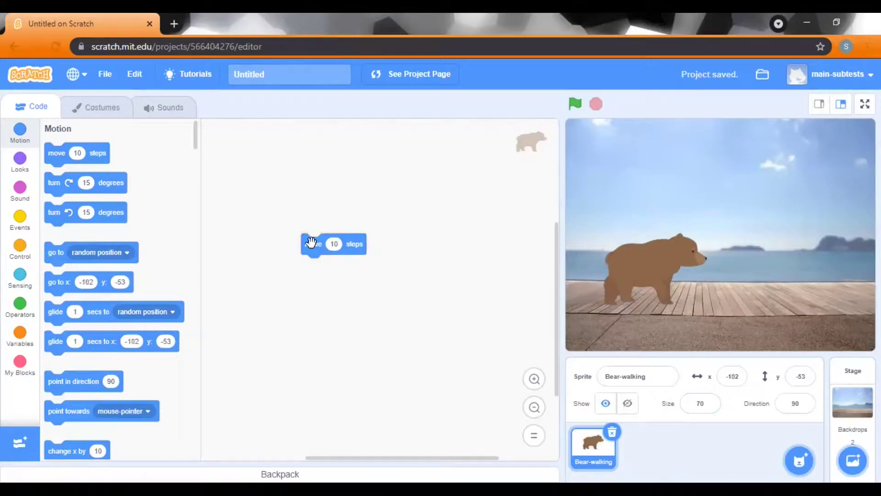
{"action": "left_click", "coordinate": [311, 243]}
{"action": "left_click", "coordinate": [311, 243]}
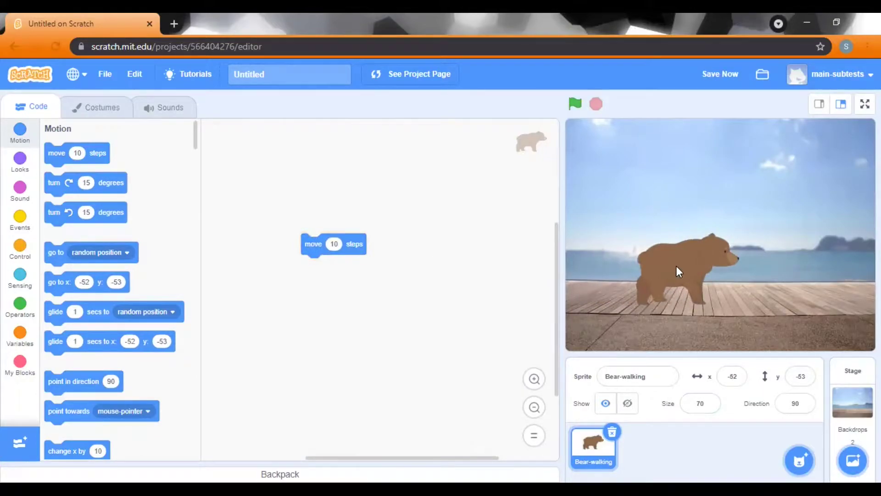
{"action": "left_click_drag", "start_coordinate": [676, 271], "coordinate": [617, 272]}
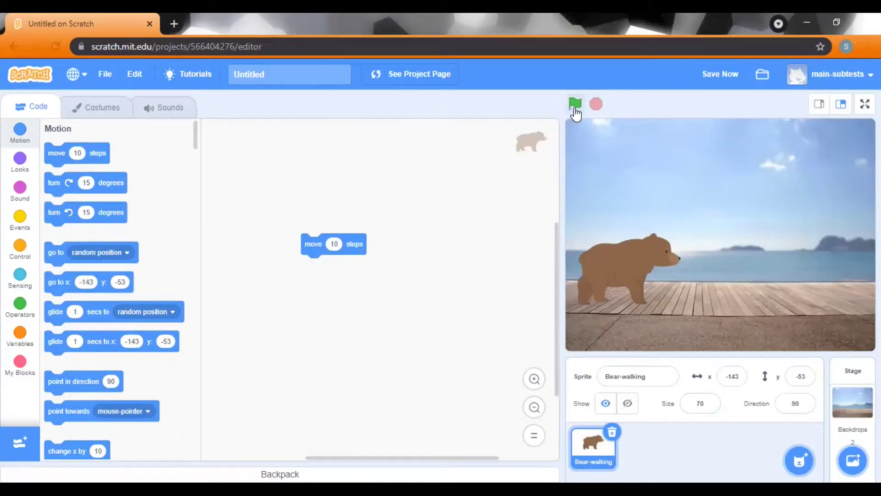
- Attach a 'when flag clicked' hat above the move block and run the project
{"action": "left_click", "coordinate": [18, 222]}
{"action": "mouse_move", "coordinate": [64, 166]}
{"action": "left_mouse_down"}
{"action": "mouse_move", "coordinate": [314, 207]}
{"action": "mouse_move", "coordinate": [322, 219]}
{"action": "left_mouse_up"}
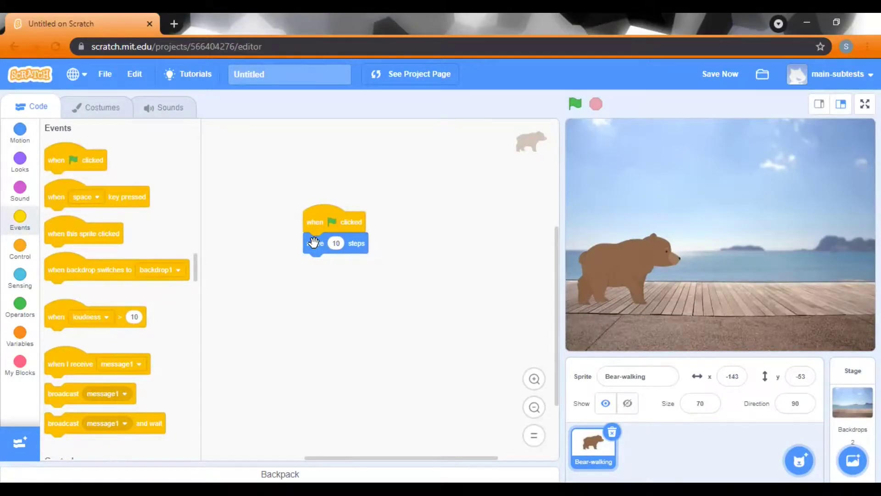
{"action": "left_click", "coordinate": [575, 106]}
{"action": "left_click", "coordinate": [576, 105]}
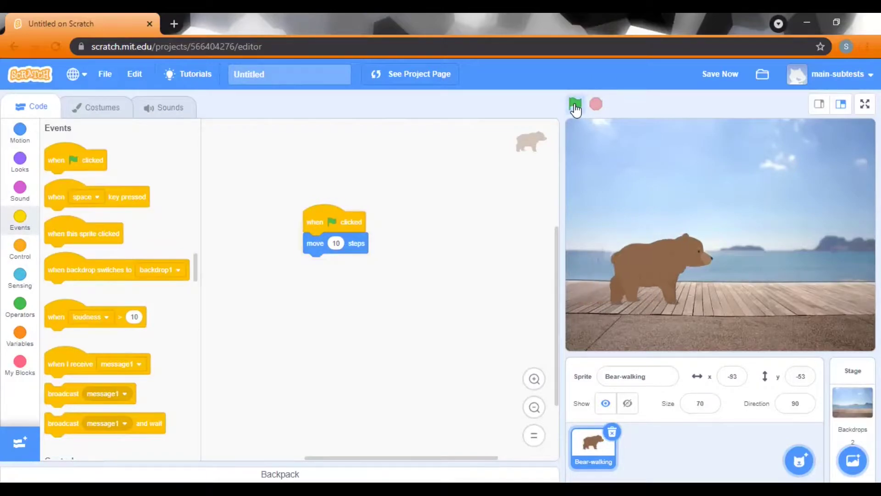
{"action": "left_click", "coordinate": [97, 110]}
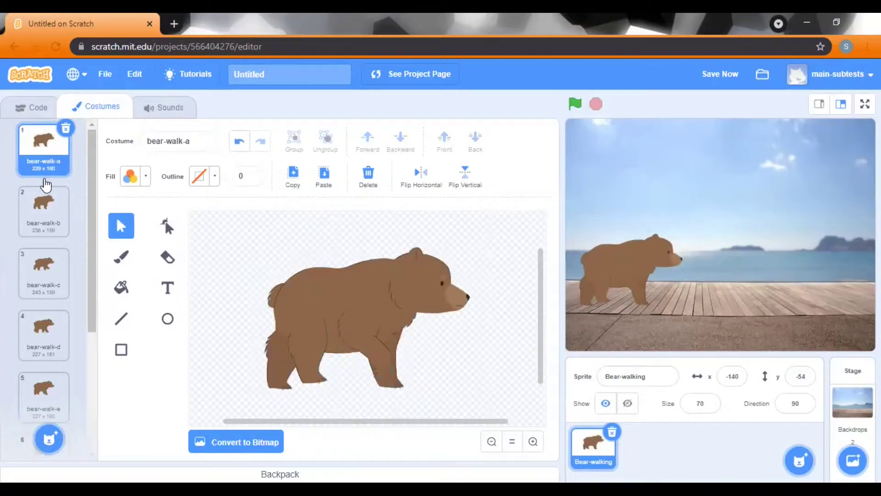
{"action": "left_click", "coordinate": [34, 217]}
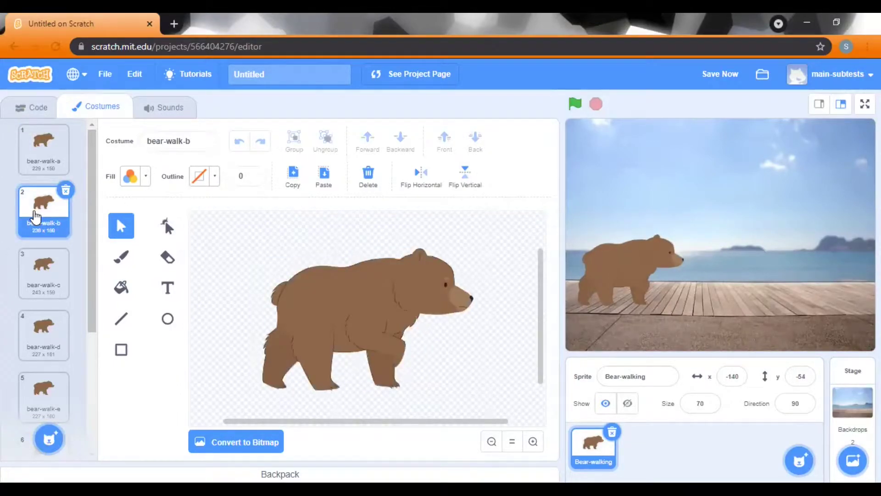
{"action": "left_click", "coordinate": [42, 284]}
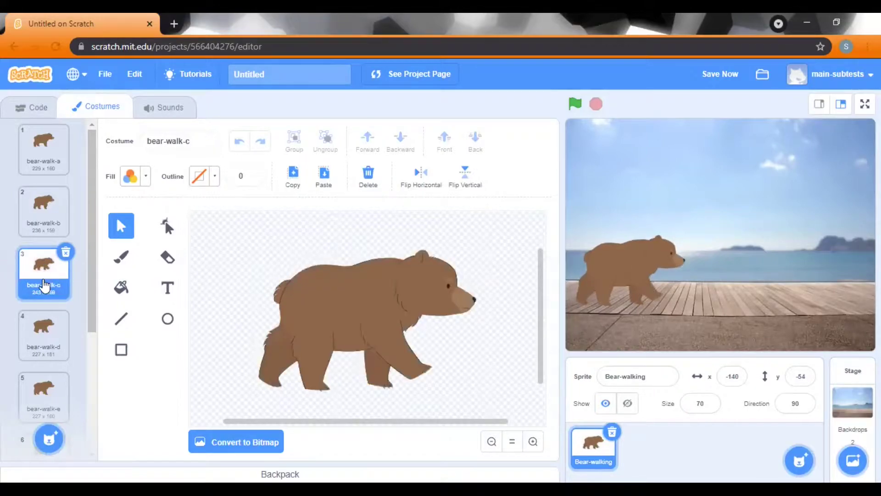
{"action": "left_click", "coordinate": [40, 348]}
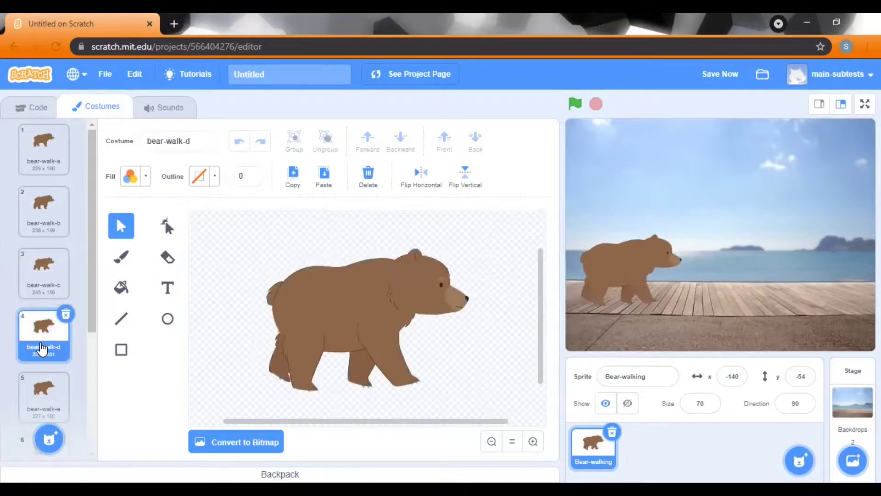
{"action": "left_click", "coordinate": [38, 391]}
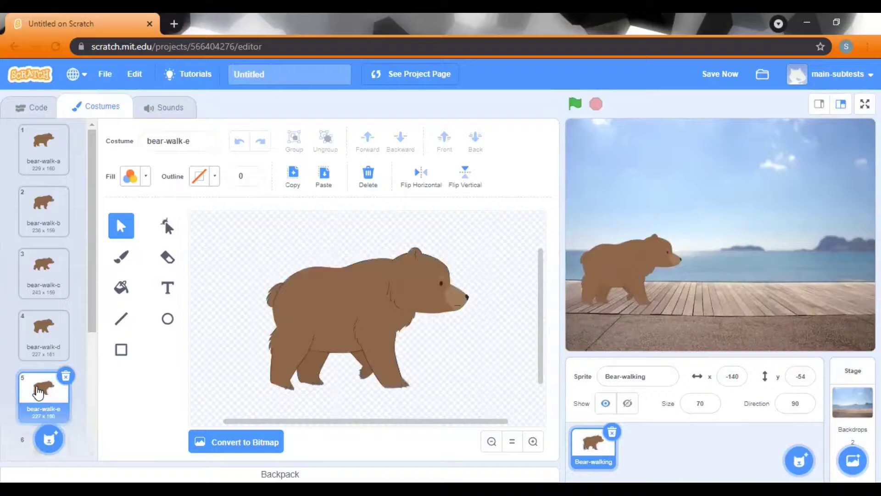
{"action": "scroll", "coordinate": [39, 391], "scroll_direction": "down", "scroll_amount": 2}
{"action": "left_click", "coordinate": [43, 345]}
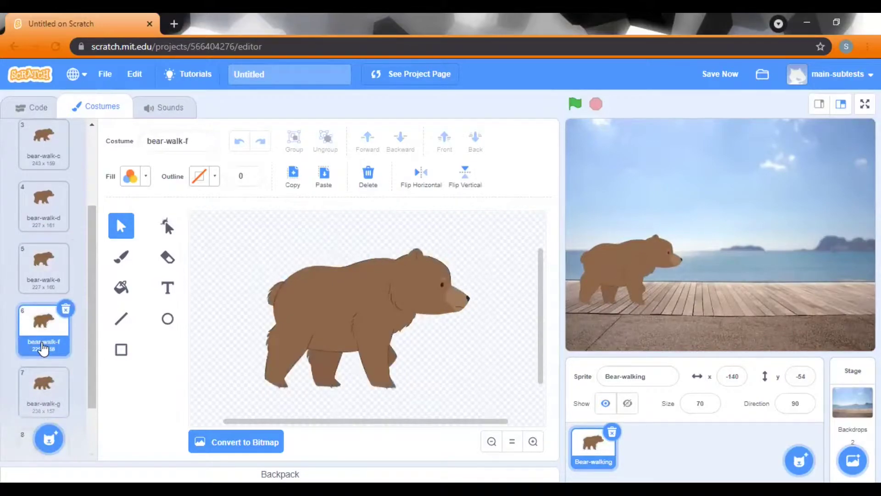
{"action": "scroll", "coordinate": [43, 347], "scroll_direction": "down", "scroll_amount": 2}
{"action": "left_click", "coordinate": [41, 330]}
{"action": "left_click", "coordinate": [42, 378]}
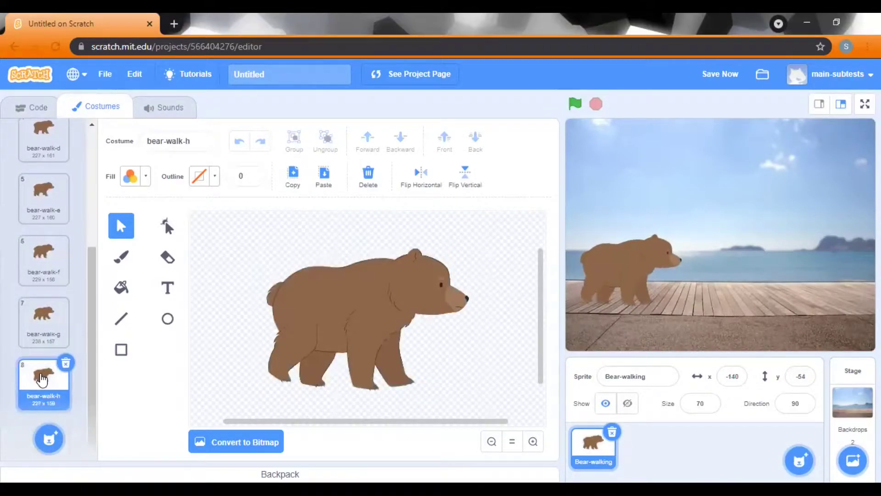
{"action": "scroll", "coordinate": [39, 276], "scroll_direction": "up", "scroll_amount": 3}
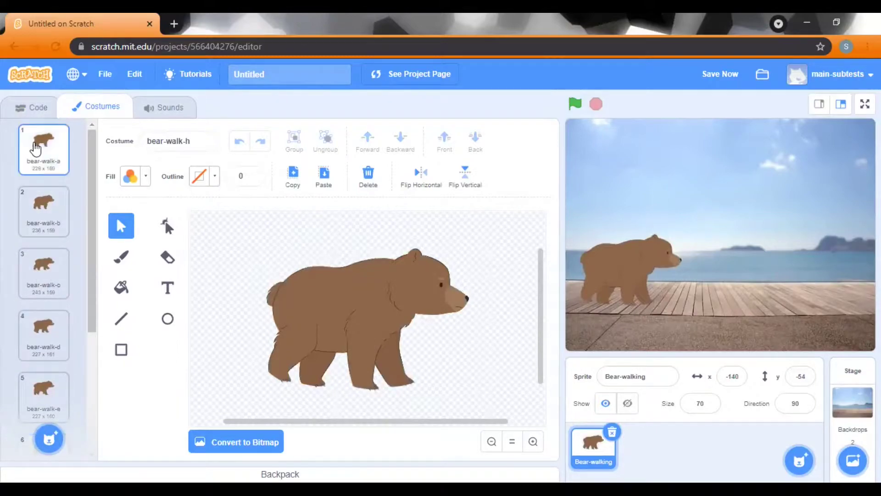
{"action": "left_click", "coordinate": [36, 148]}
{"action": "left_click", "coordinate": [38, 108]}
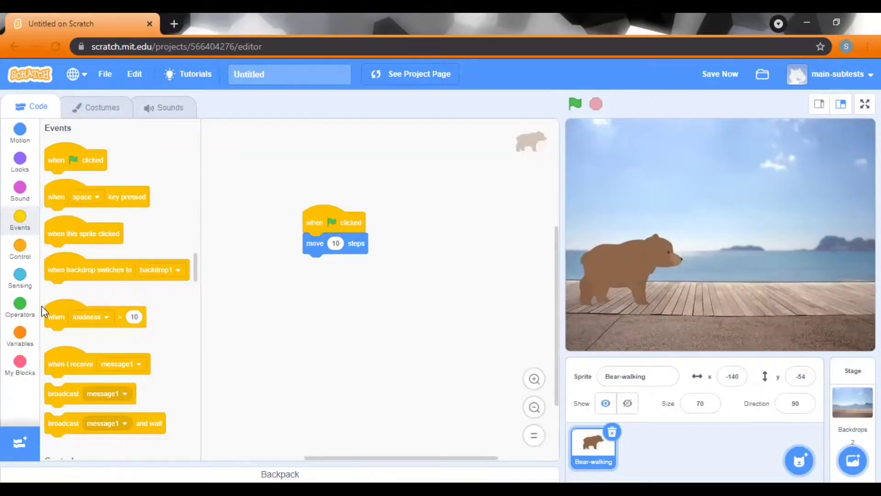
- Attach a next costume block under 'move 10 steps' and test the walk animation
{"action": "left_click", "coordinate": [20, 160]}
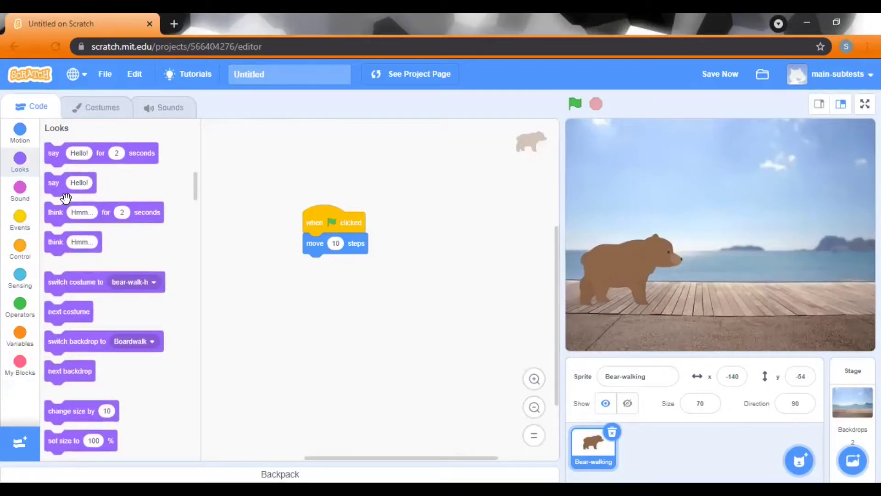
{"action": "mouse_move", "coordinate": [72, 312]}
{"action": "left_mouse_down"}
{"action": "mouse_move", "coordinate": [294, 351]}
{"action": "mouse_move", "coordinate": [336, 267]}
{"action": "left_mouse_up"}
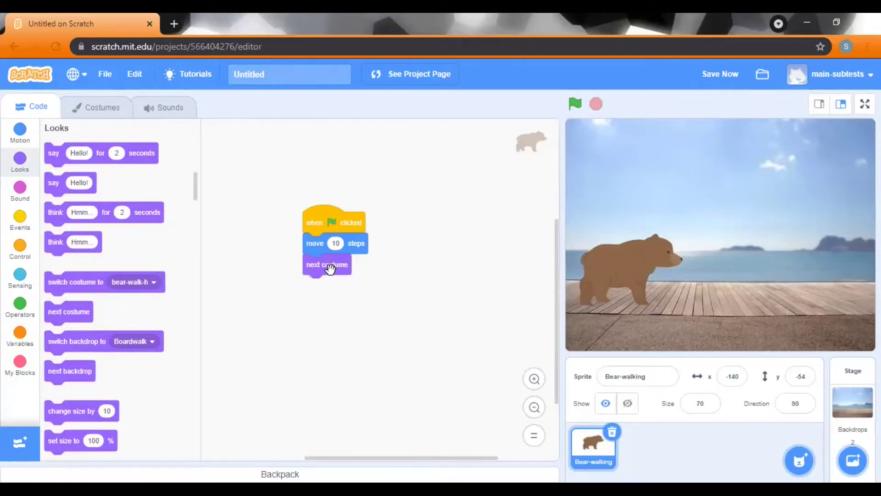
{"action": "left_click", "coordinate": [575, 105]}
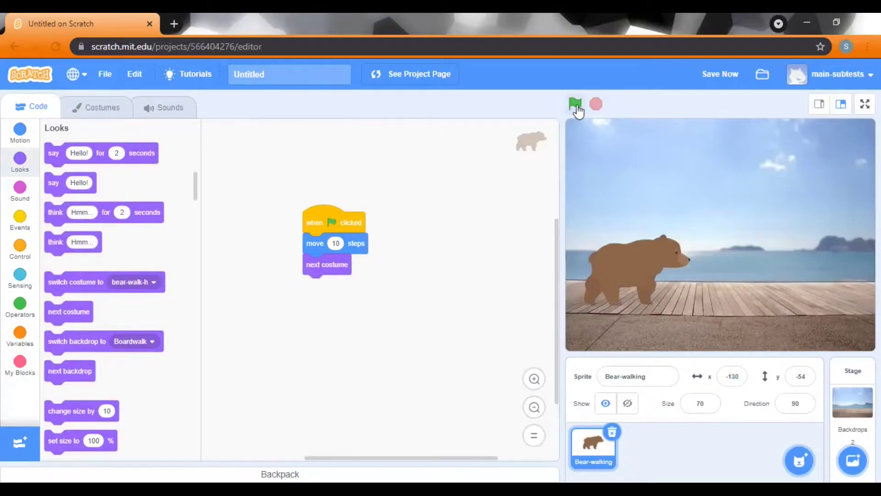
{"action": "left_click", "coordinate": [575, 105]}
{"action": "left_click", "coordinate": [576, 105]}
- Rerun the walk repeatedly, reset the bear to x -144, and detach move/next costume
{"action": "double_click", "coordinate": [576, 105]}
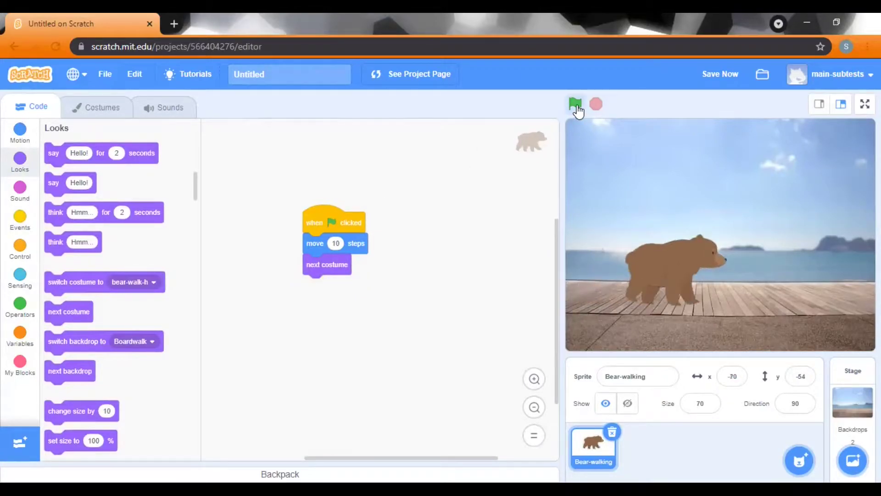
{"action": "double_click", "coordinate": [576, 104]}
{"action": "double_click", "coordinate": [576, 104]}
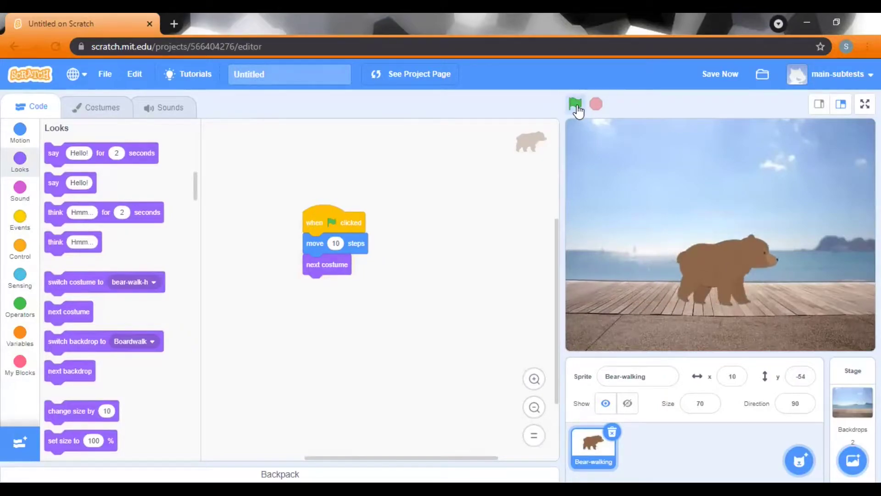
{"action": "double_click", "coordinate": [576, 104]}
{"action": "left_click", "coordinate": [575, 104]}
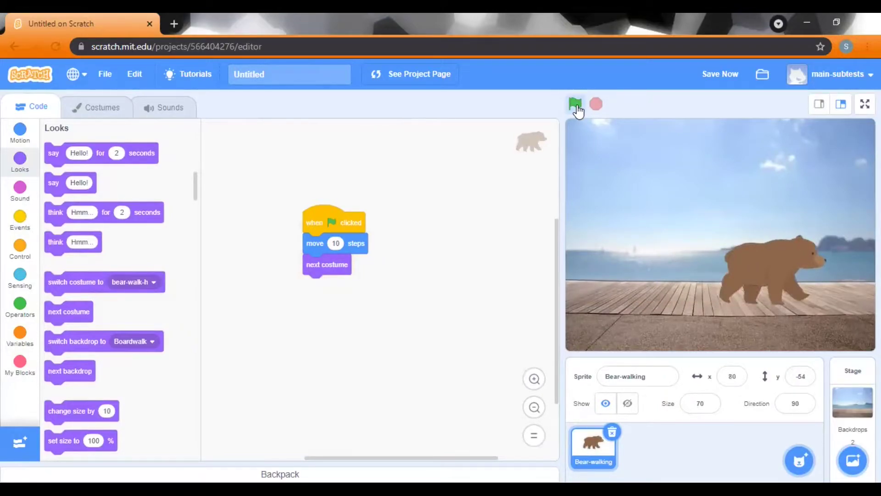
{"action": "left_click_drag", "start_coordinate": [760, 263], "coordinate": [610, 266]}
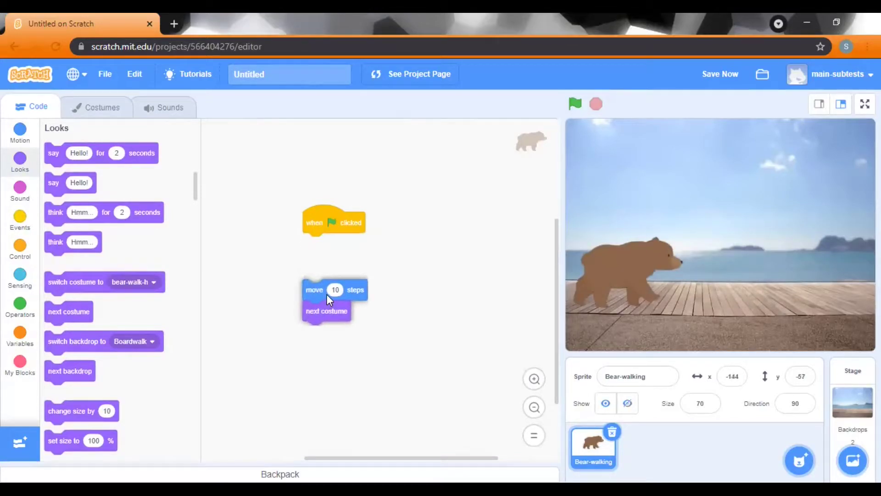
{"action": "left_click_drag", "start_coordinate": [320, 244], "coordinate": [336, 295]}
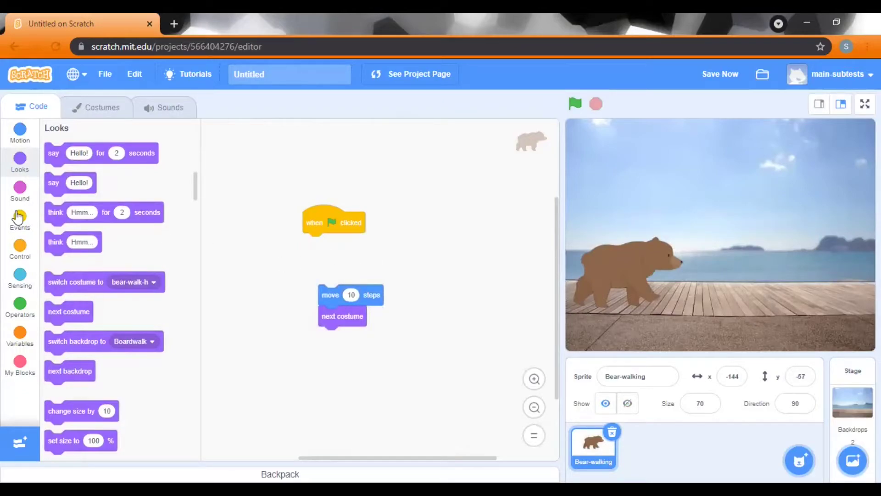
- Wrap move and next costume in 'repeat until', test the loop, and reset the bear left
{"action": "left_click", "coordinate": [21, 246]}
{"action": "scroll", "coordinate": [66, 343], "scroll_direction": "down", "scroll_amount": 4}
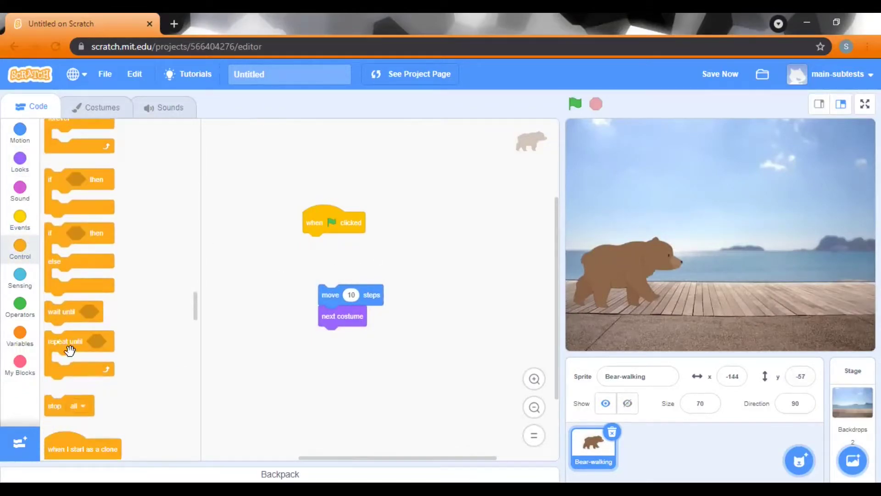
{"action": "left_click_drag", "start_coordinate": [65, 342], "coordinate": [330, 238]}
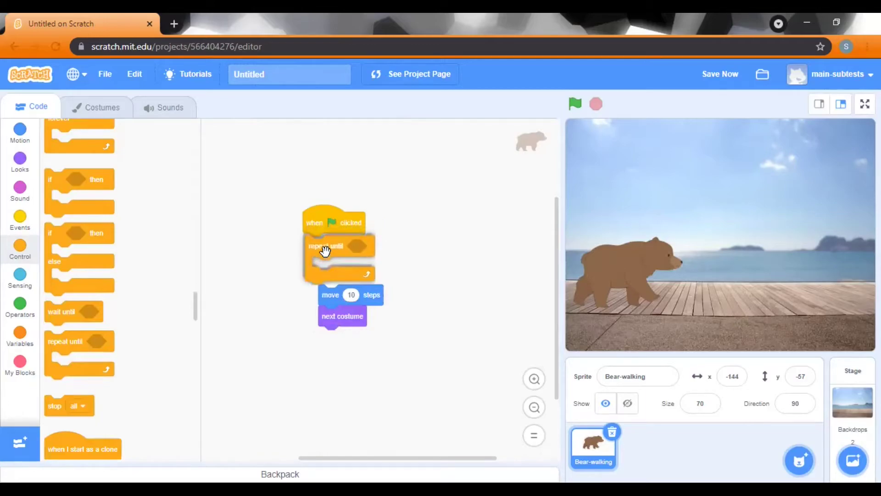
{"action": "left_click_drag", "start_coordinate": [338, 296], "coordinate": [330, 269]}
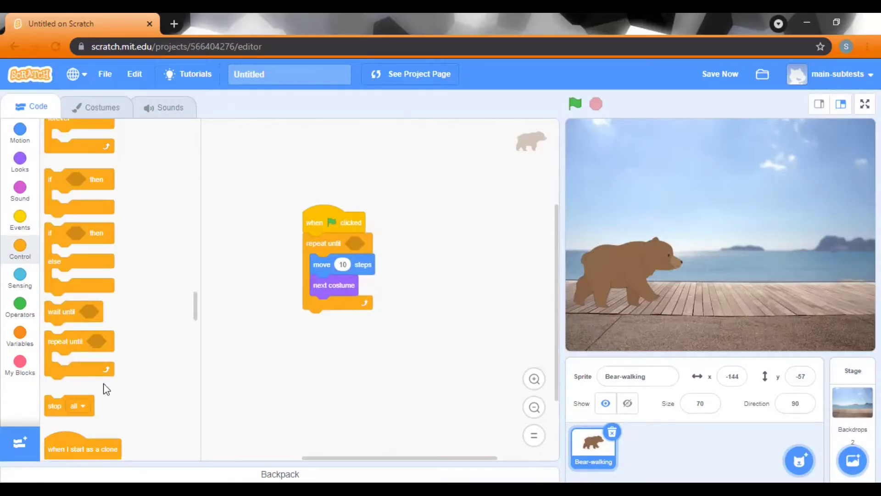
{"action": "left_click", "coordinate": [354, 245]}
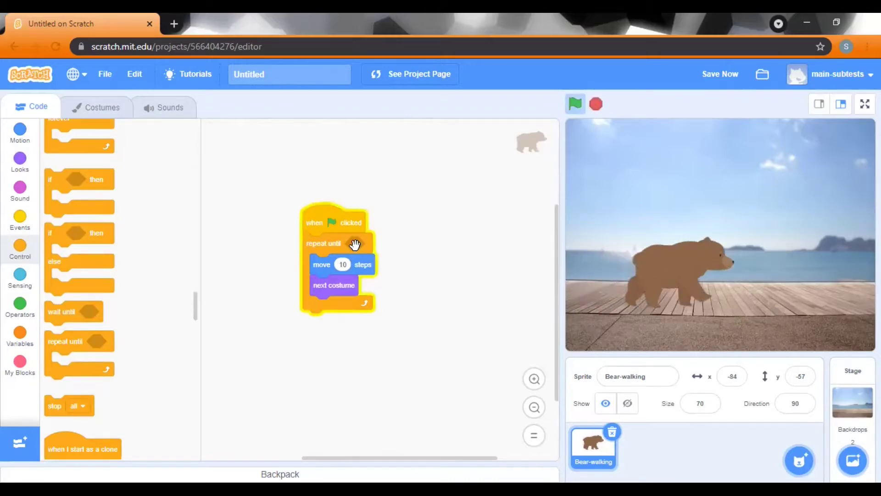
{"action": "left_click", "coordinate": [355, 244]}
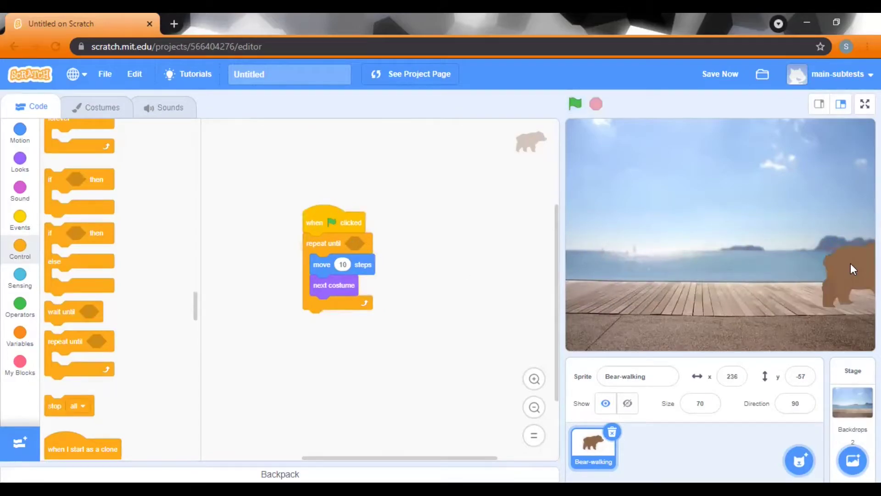
{"action": "left_click_drag", "start_coordinate": [851, 263], "coordinate": [602, 259]}
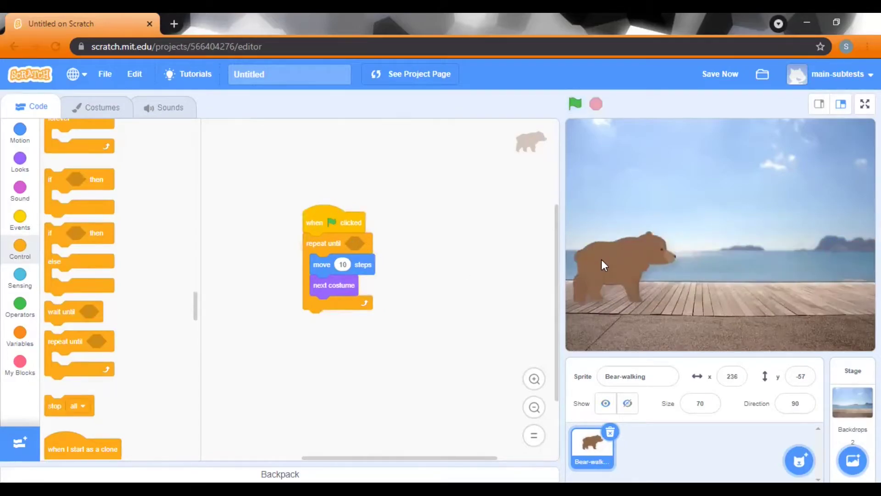
- Set the loop condition to 'touching edge?', test the walk, and reset the bear left
{"action": "left_click", "coordinate": [20, 277]}
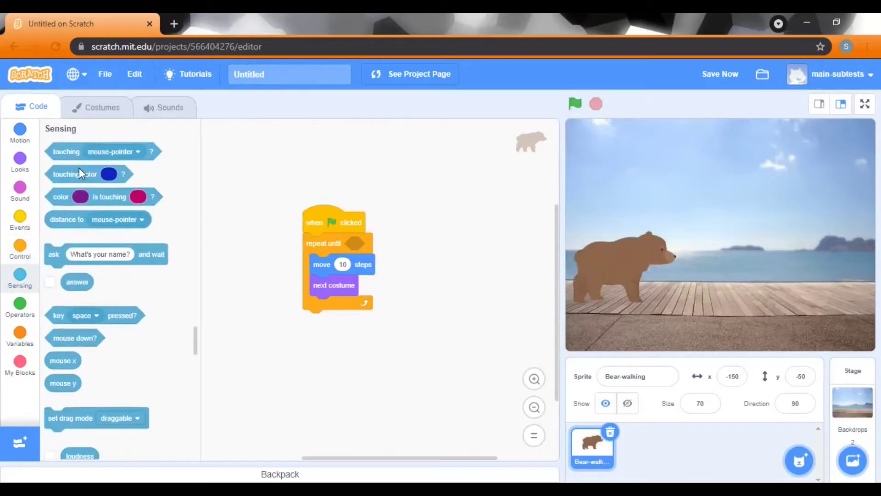
{"action": "left_click_drag", "start_coordinate": [66, 152], "coordinate": [365, 245]}
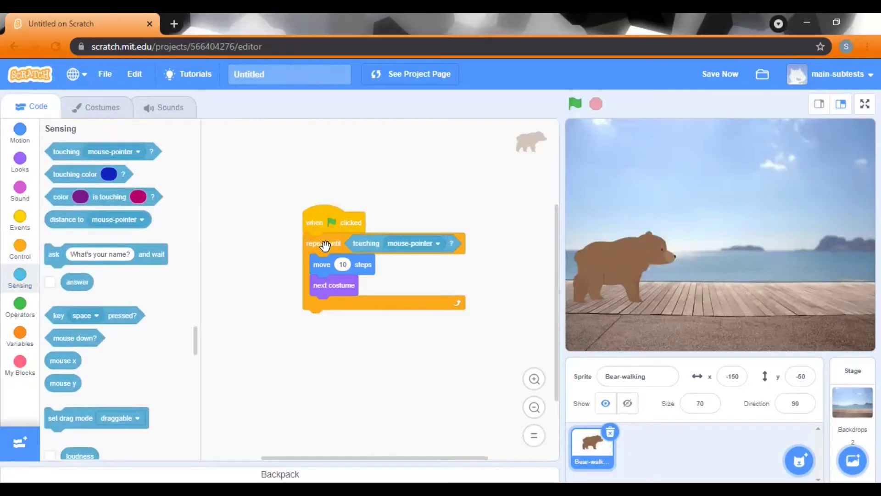
{"action": "left_click", "coordinate": [413, 246]}
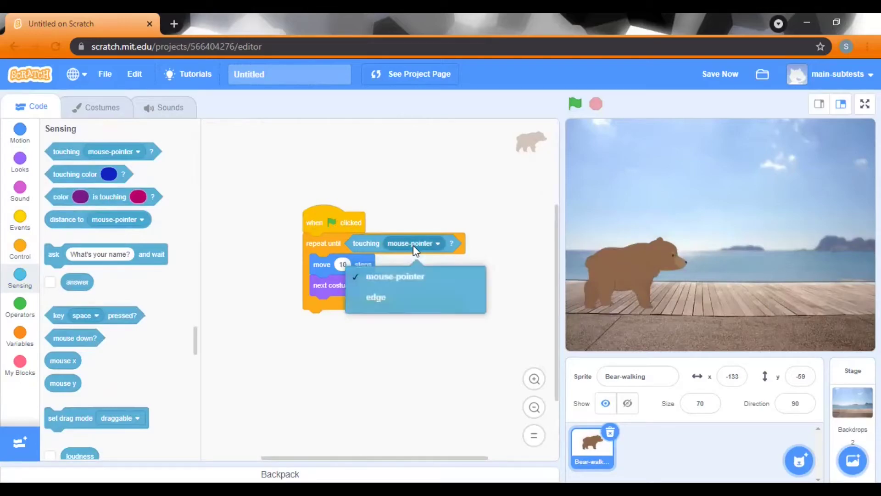
{"action": "left_click", "coordinate": [410, 298]}
{"action": "left_click", "coordinate": [361, 267]}
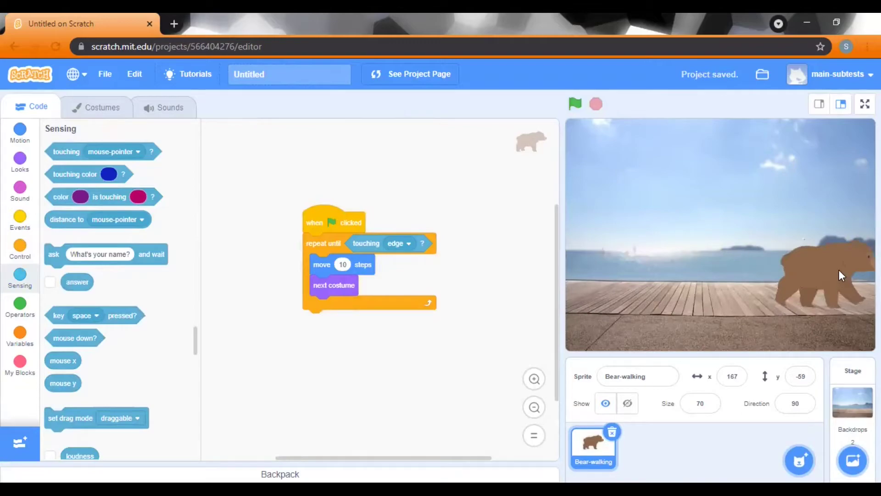
{"action": "left_click_drag", "start_coordinate": [815, 267], "coordinate": [616, 266]}
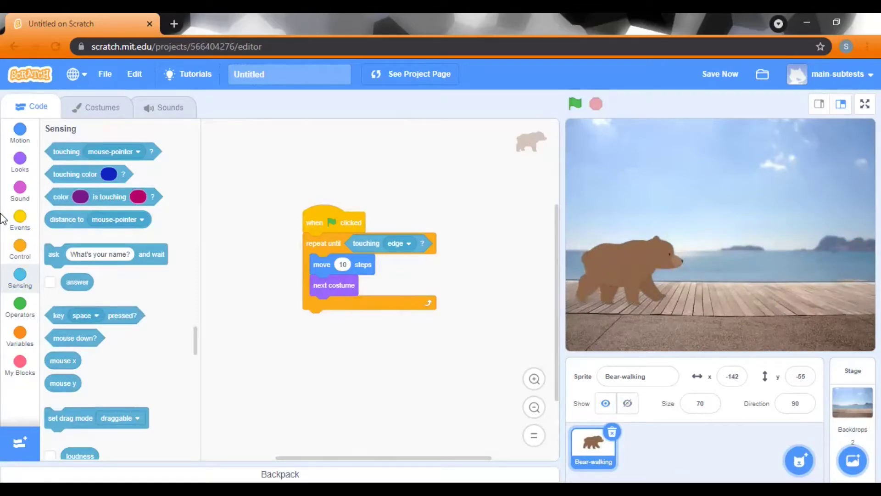
- Insert 'wait 0.1 seconds' after next costume and run the walk to x 168
{"action": "left_click", "coordinate": [24, 244]}
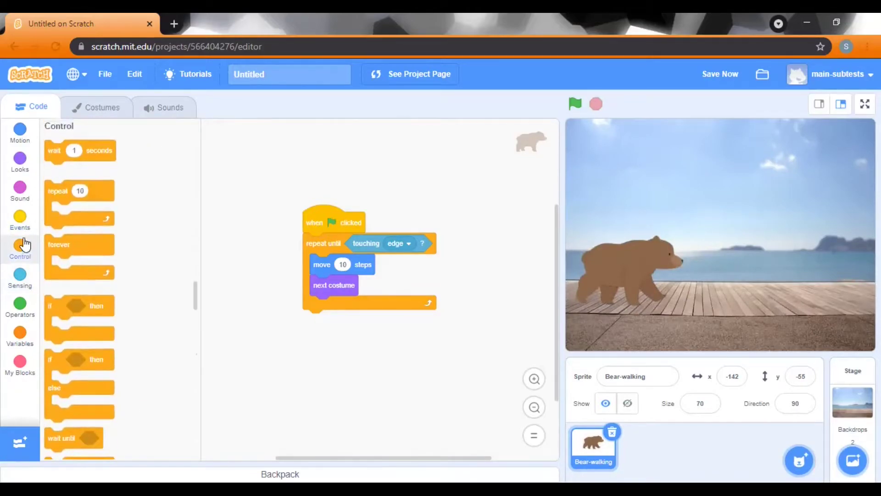
{"action": "scroll", "coordinate": [73, 310], "scroll_direction": "up", "scroll_amount": 3}
{"action": "left_click_drag", "start_coordinate": [73, 385], "coordinate": [327, 307]}
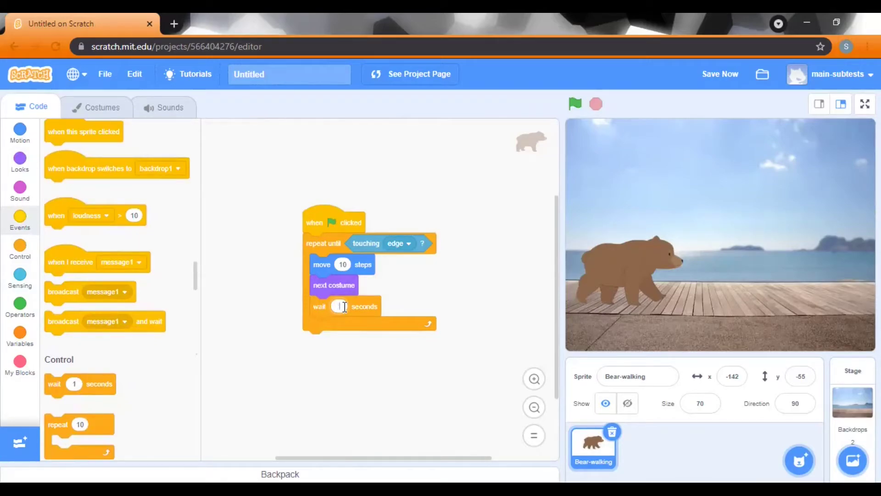
{"action": "type", "text": "0.1"}
{"action": "left_click", "coordinate": [333, 219]}
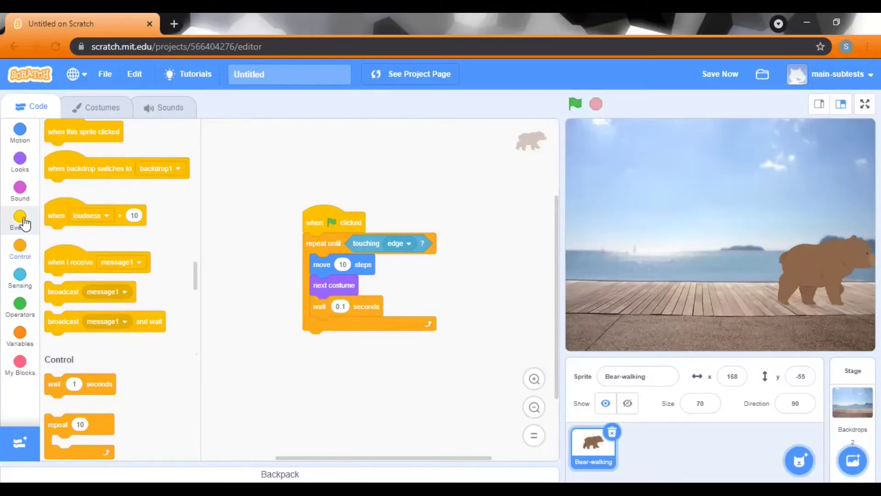
- From Looks, attach 'switch costume to bear-walk-h' beneath the repeat until block
{"action": "left_click", "coordinate": [21, 162]}
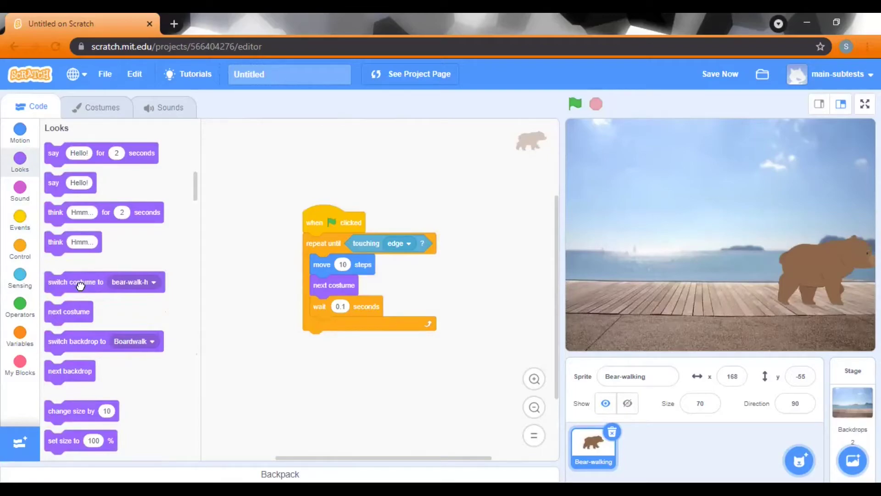
{"action": "left_click_drag", "start_coordinate": [80, 285], "coordinate": [342, 345]}
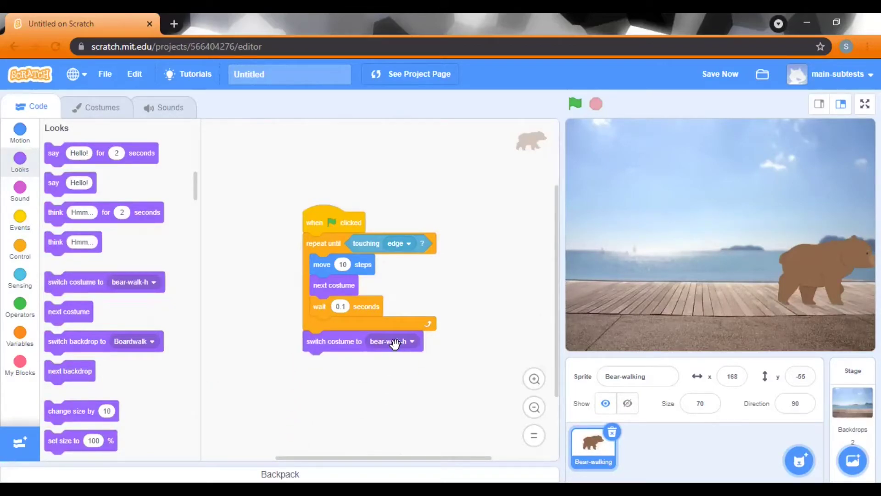
- Switch the bear to costume 8, bear-walk-h, then return to the code editor
{"action": "left_click", "coordinate": [85, 109]}
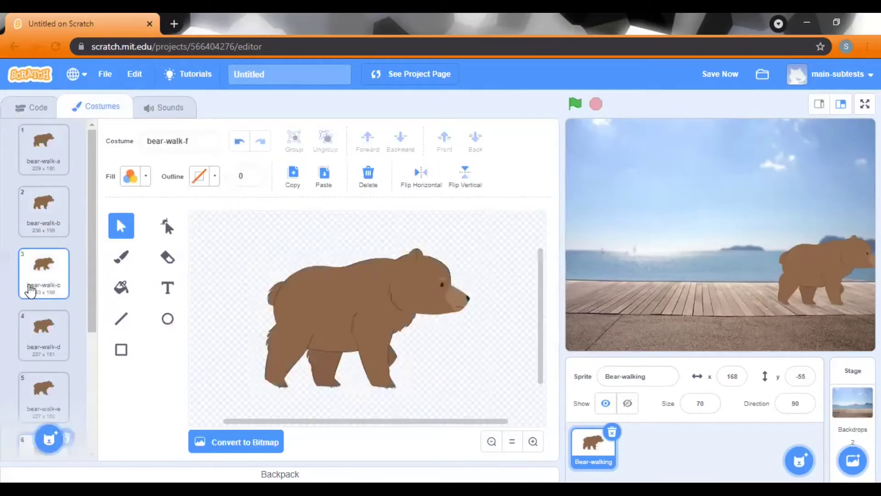
{"action": "left_click", "coordinate": [31, 382]}
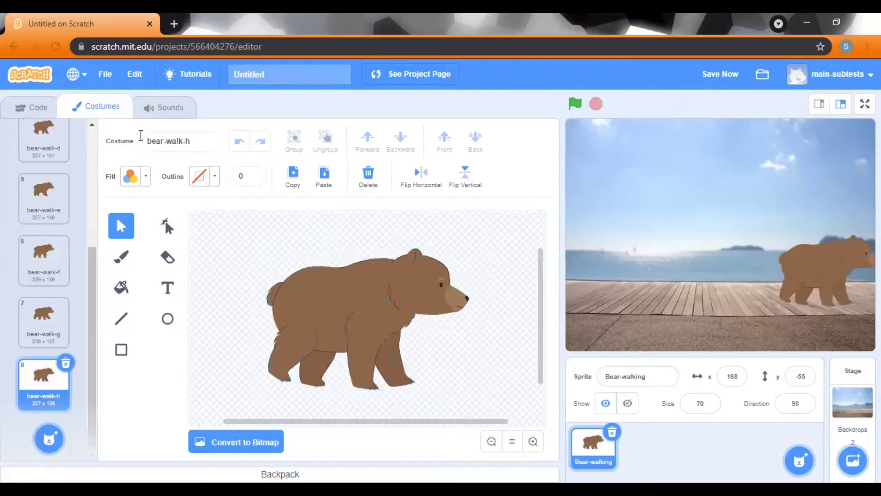
{"action": "left_click", "coordinate": [12, 110]}
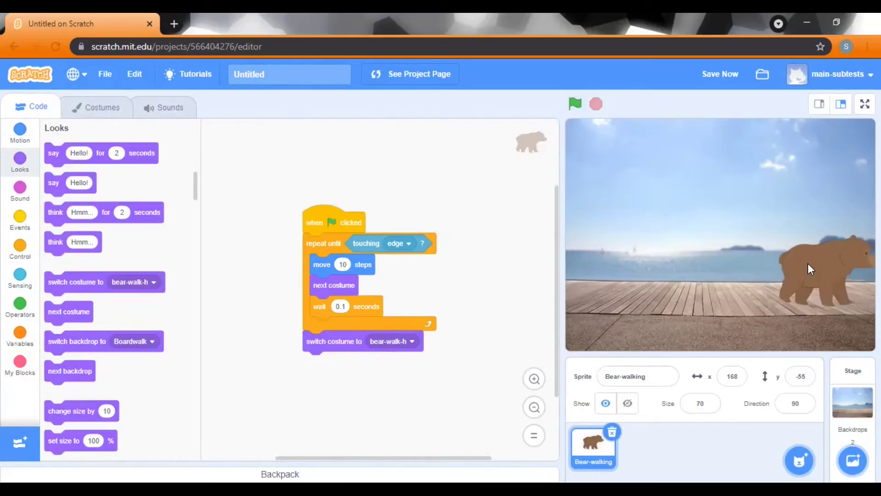
- Drag the bear back to the boardwalk's left end at x -145, y -64
{"action": "left_click", "coordinate": [576, 109]}
{"action": "left_click_drag", "start_coordinate": [840, 261], "coordinate": [639, 266]}
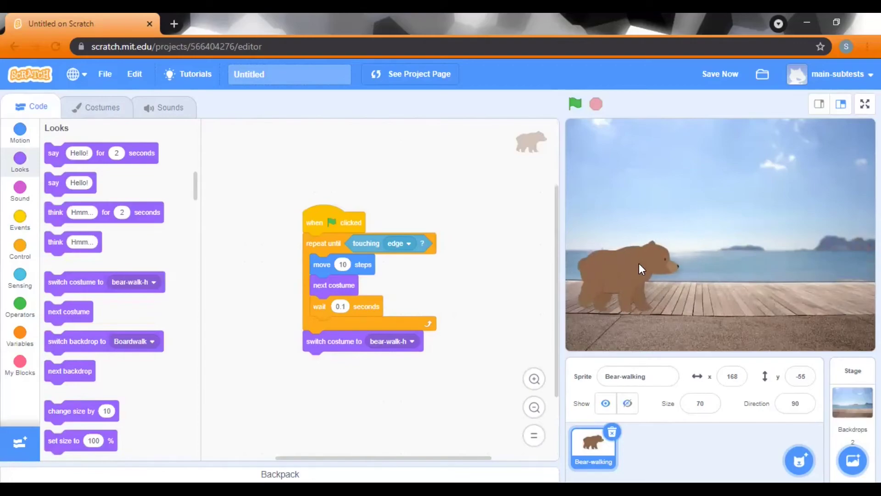
{"action": "left_click", "coordinate": [19, 135]}
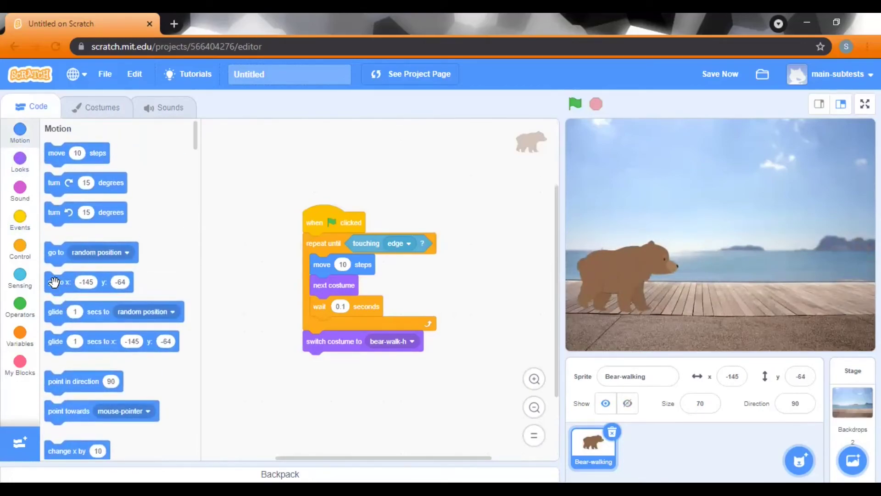
- Insert 'go to x: -145 y: -64' above repeat until, then run the script twice
{"action": "left_click_drag", "start_coordinate": [55, 283], "coordinate": [314, 243]}
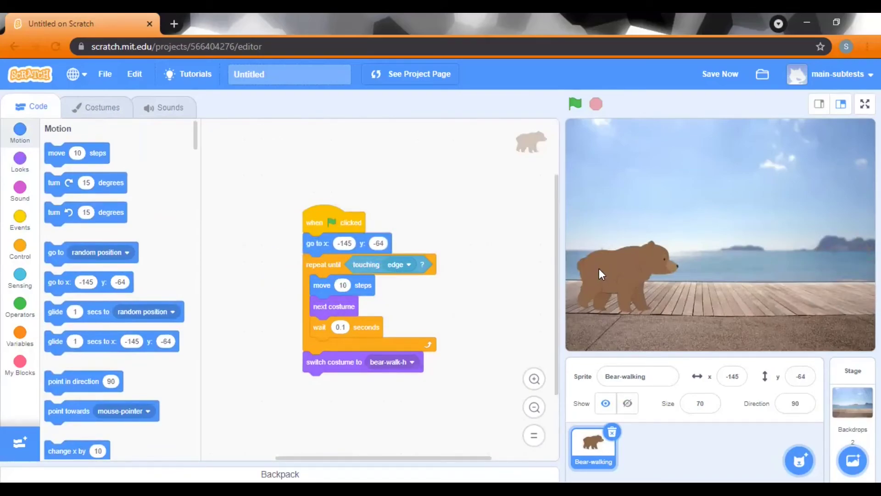
{"action": "left_click", "coordinate": [576, 108]}
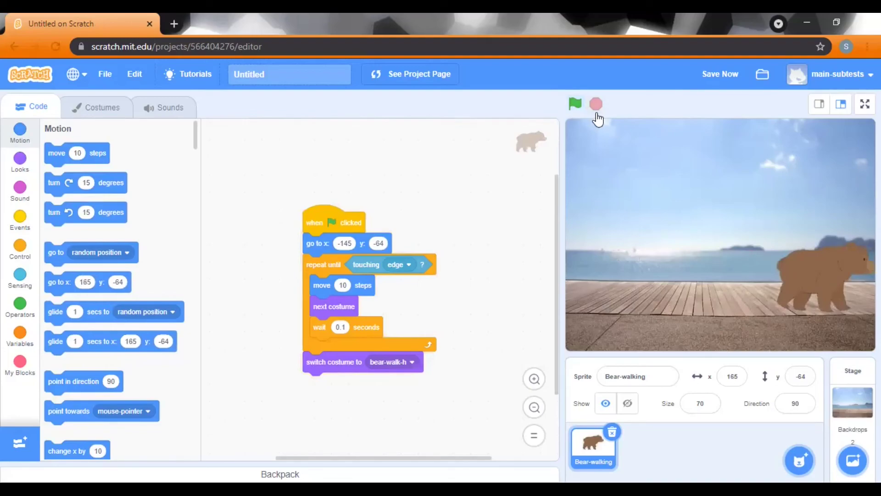
{"action": "left_click", "coordinate": [575, 105]}
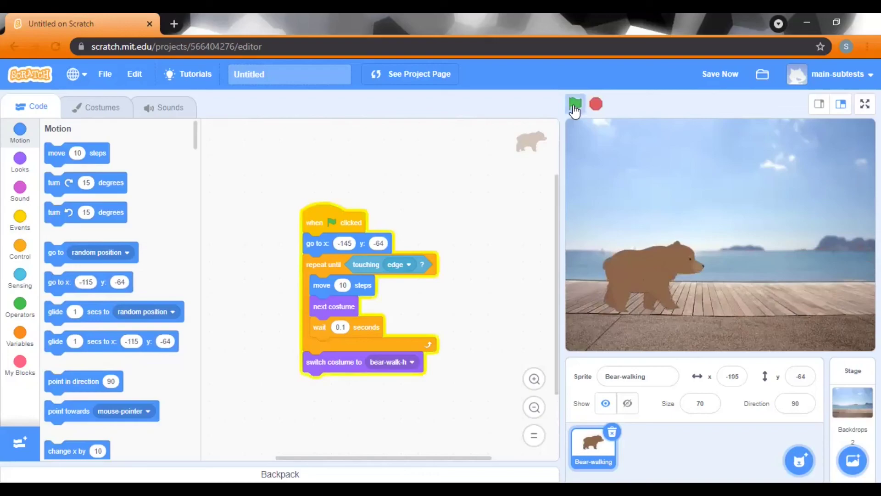